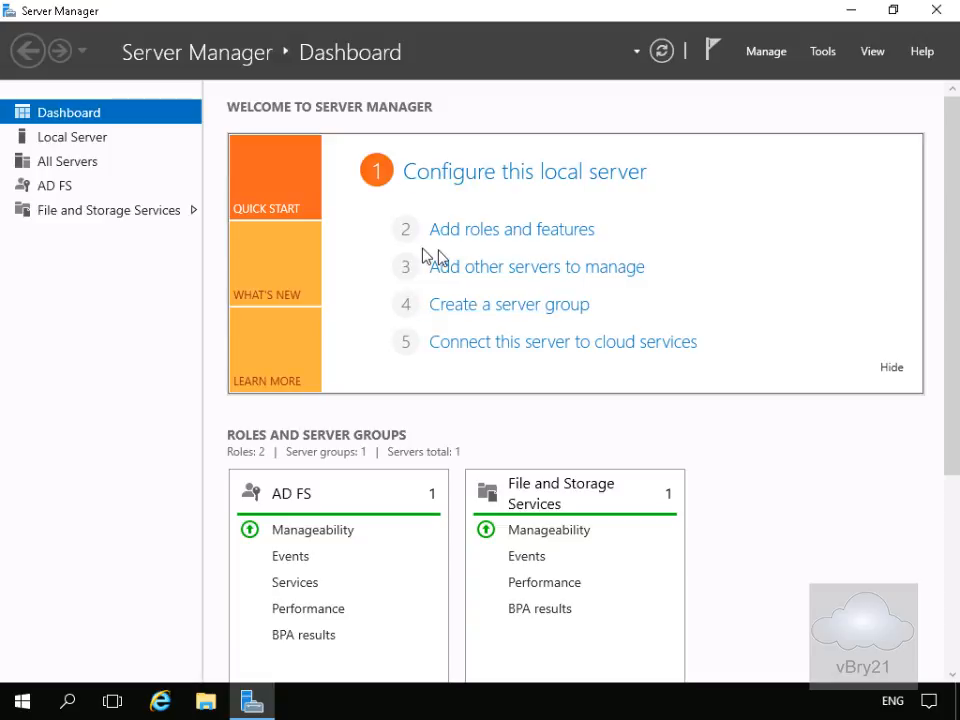
# Start adding roles and features on LON-SVR2.Adatum.com and select the IP Address Management (IPAM) Server feature with its required features.
pyautogui.click(490, 238)
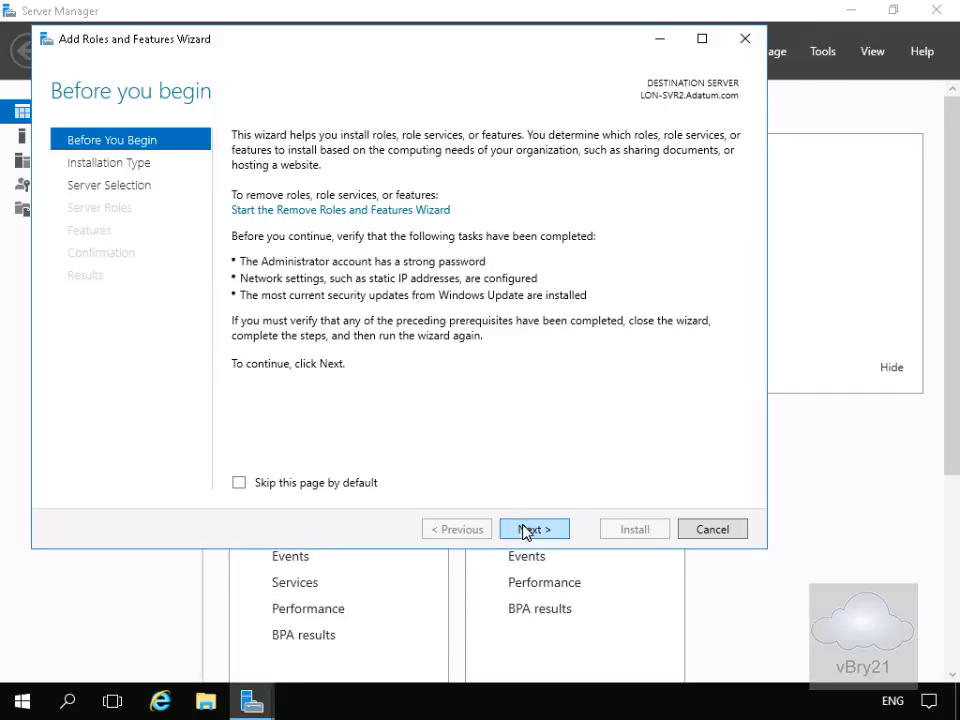
pyautogui.click(526, 531)
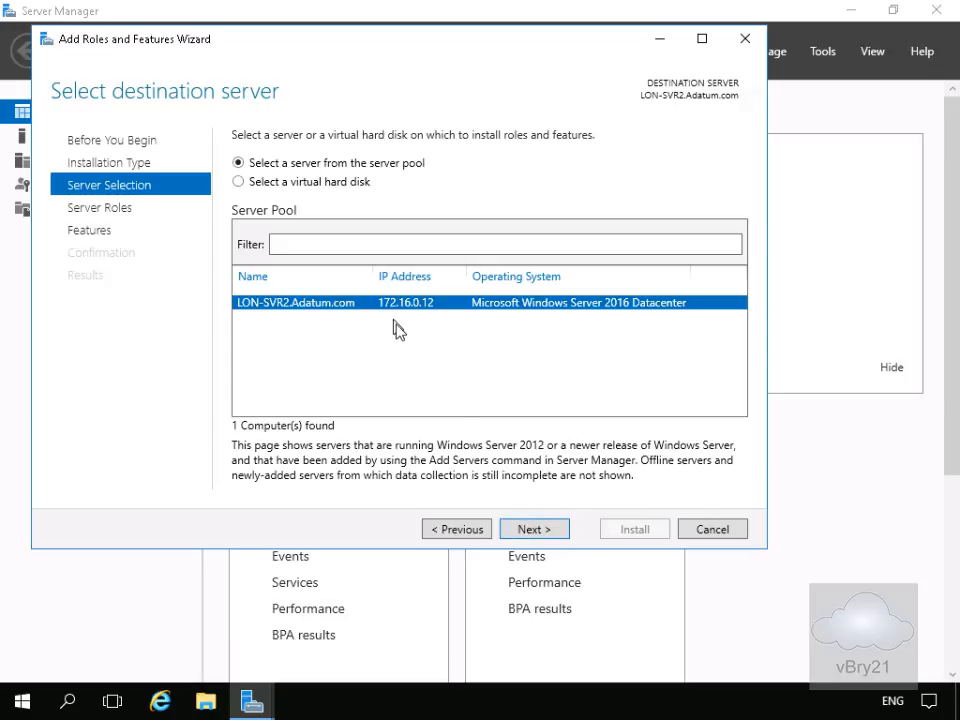
pyautogui.click(531, 529)
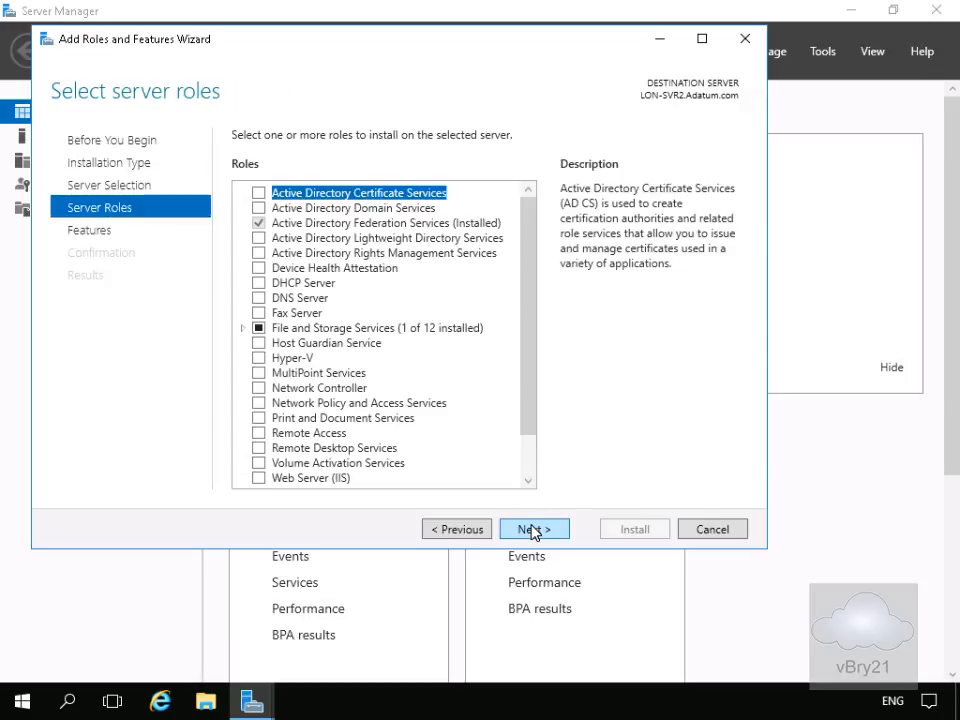
pyautogui.click(531, 529)
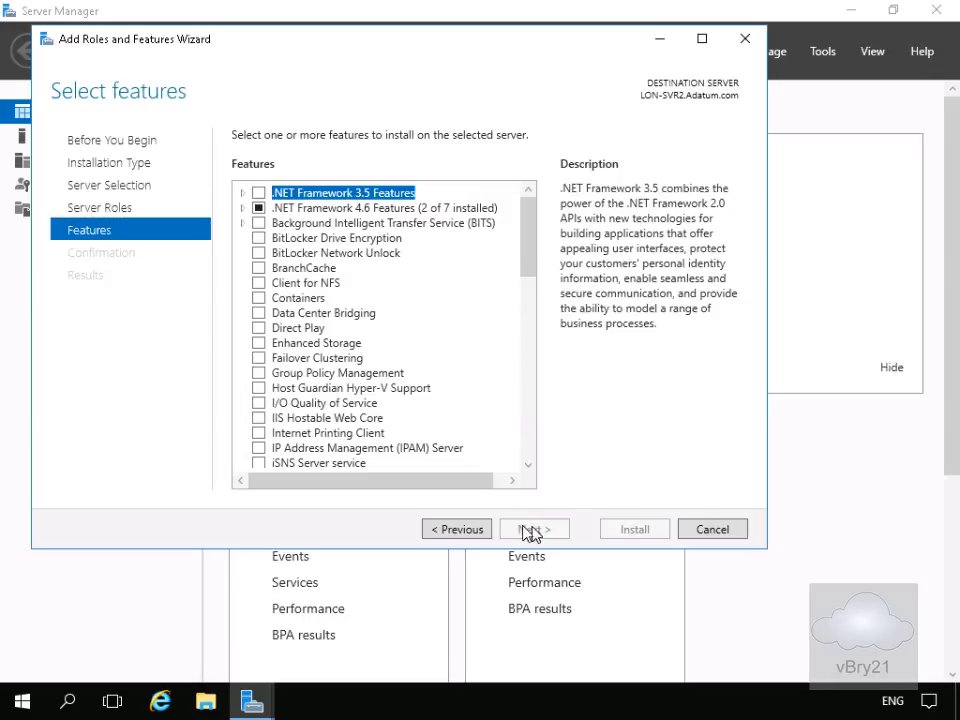
pyautogui.click(262, 448)
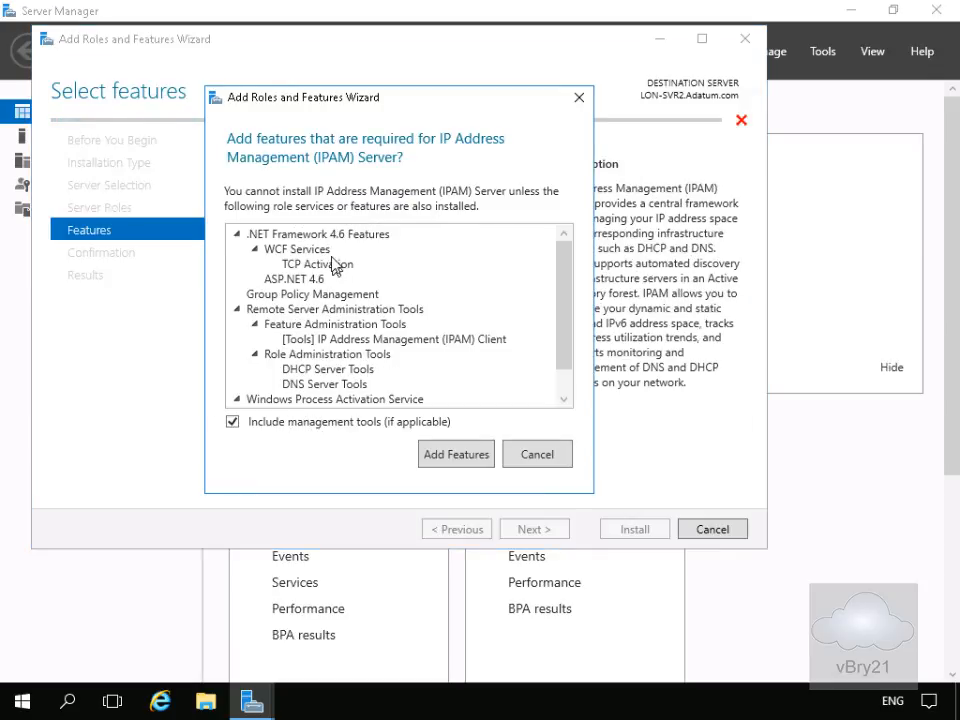
pyautogui.click(440, 455)
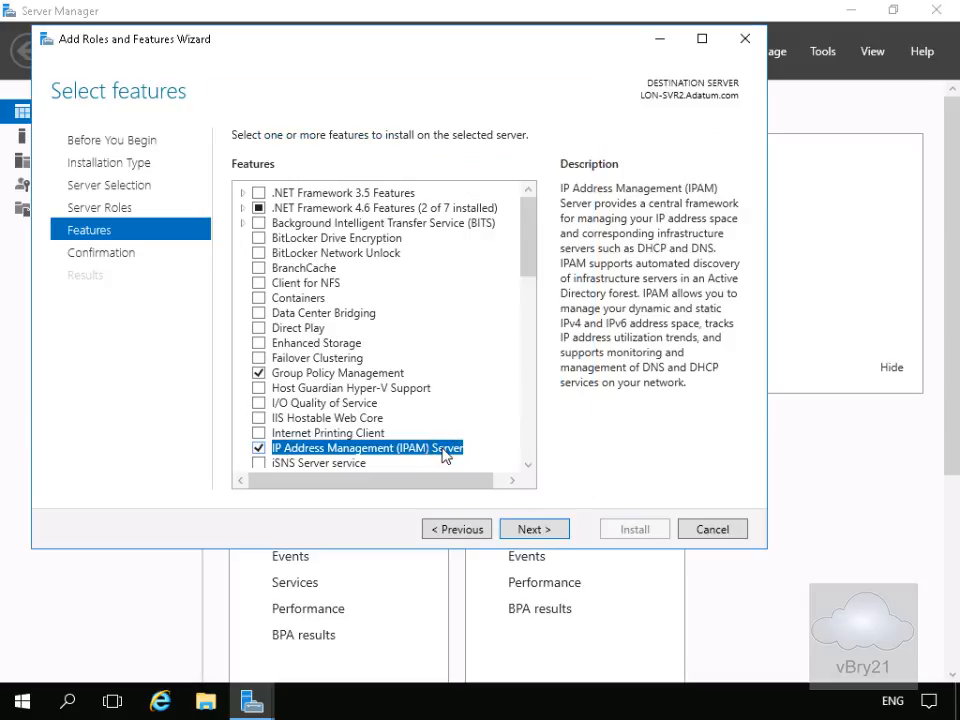
pyautogui.click(538, 529)
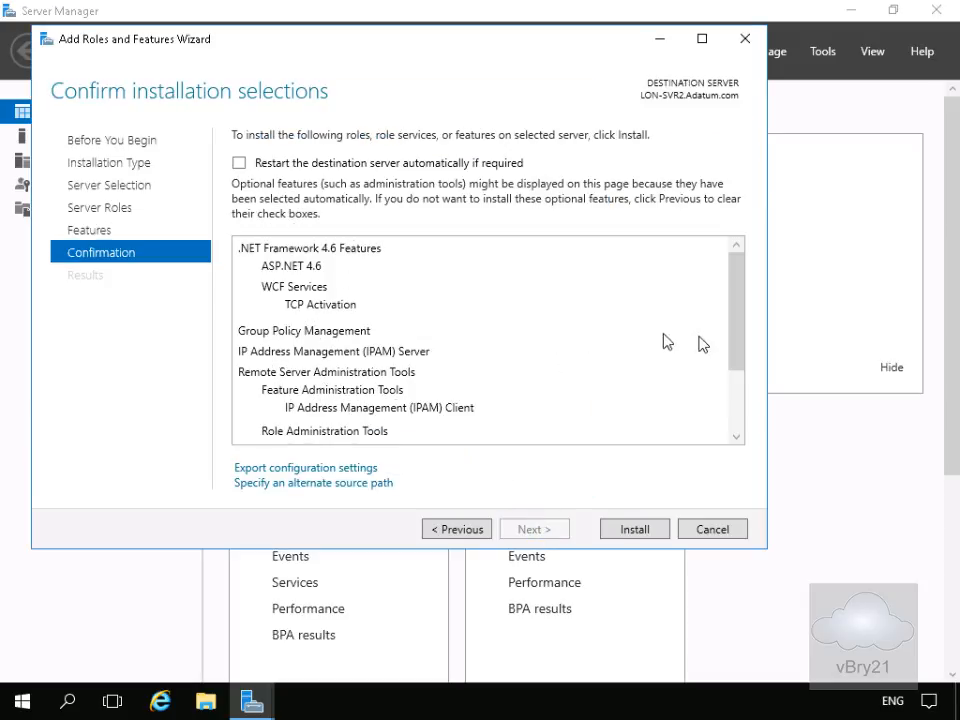
# Review the list of selected features, install them without automatic restart, and close the wizard once installation finishes.
pyautogui.moveTo(736, 336); pyautogui.dragTo(738, 346)
pyautogui.moveTo(741, 400); pyautogui.dragTo(737, 432)
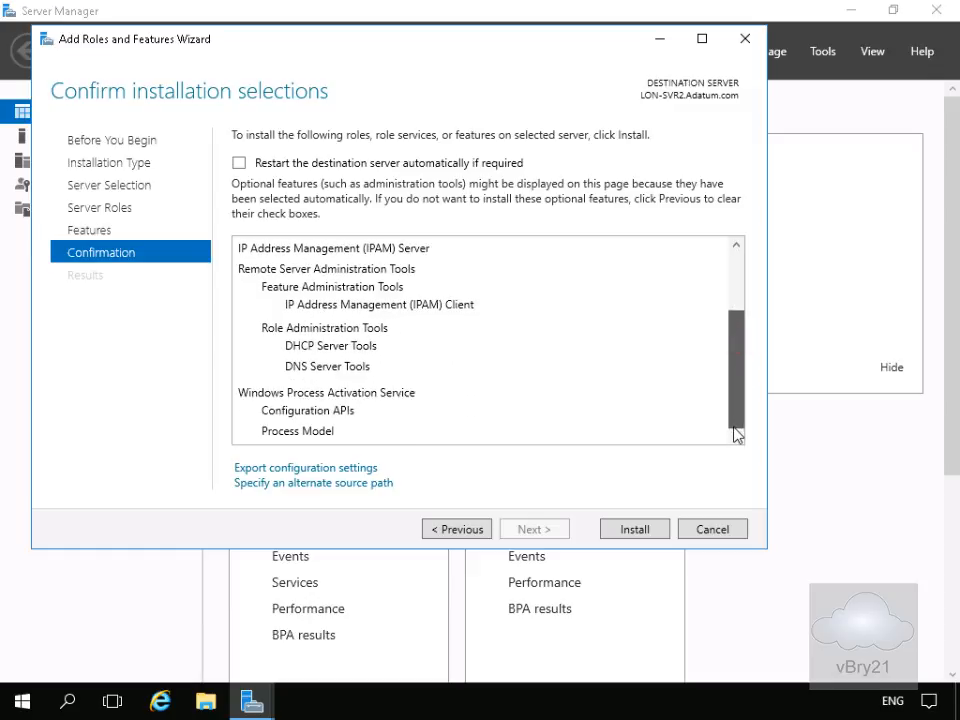
pyautogui.moveTo(744, 365); pyautogui.dragTo(753, 306)
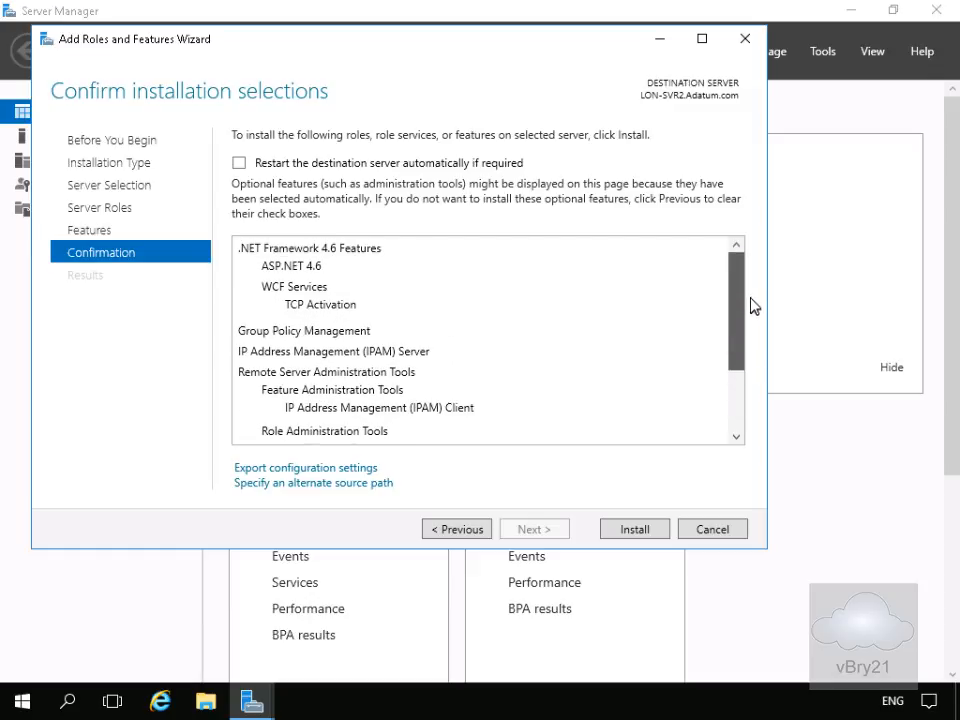
pyautogui.click(634, 529)
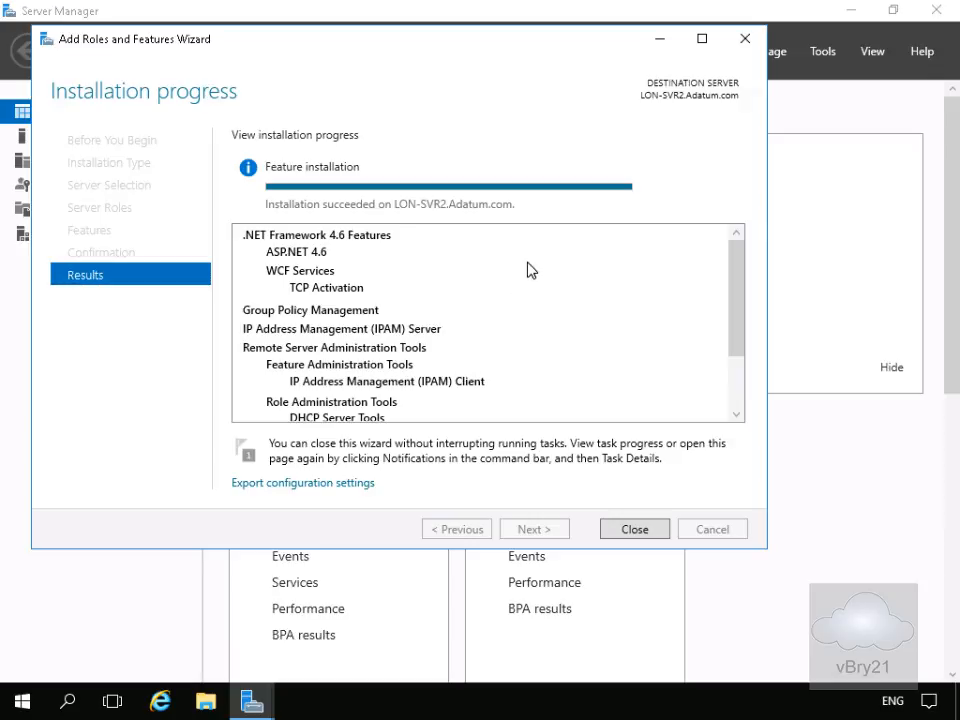
pyautogui.click(652, 528)
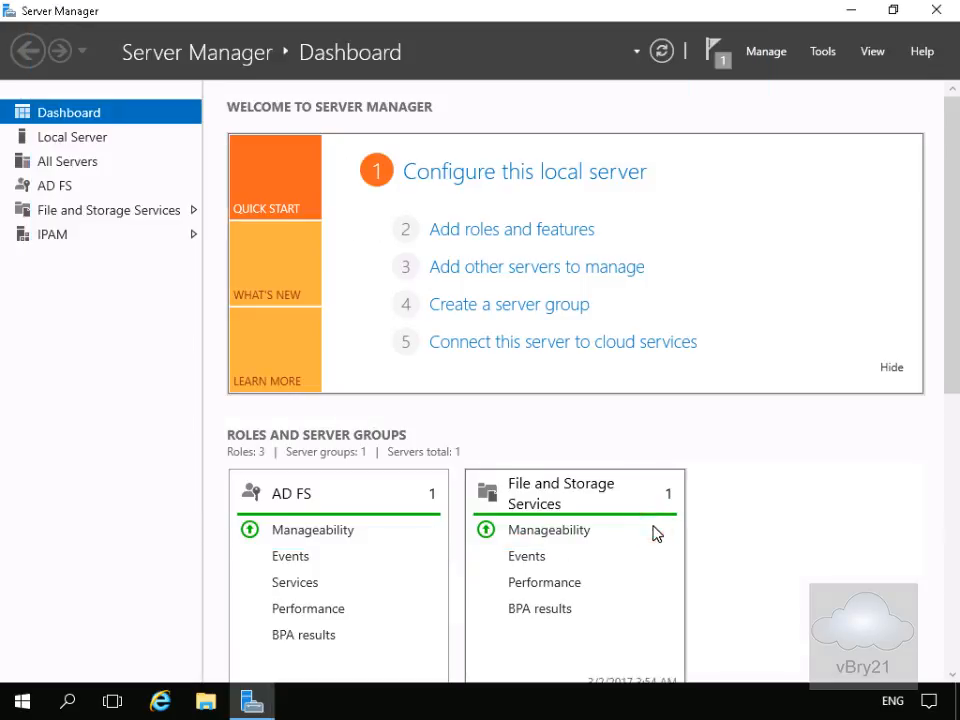
# Open the IPAM overview and connect to the IPAM server LON-SVR2.Adatum.com.
pyautogui.click(57, 240)
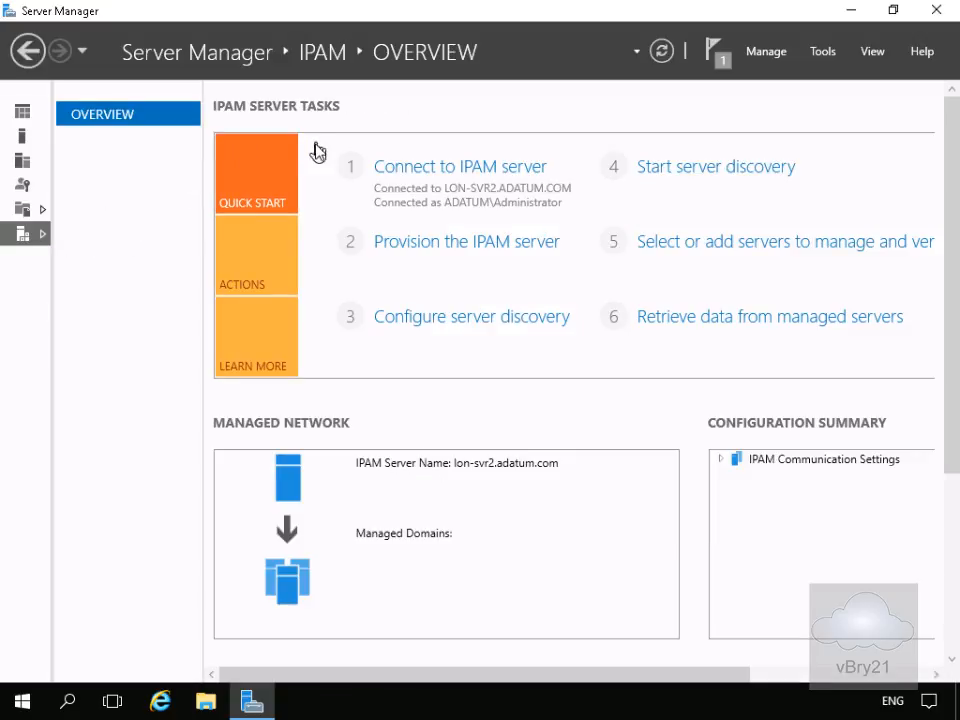
pyautogui.click(476, 170)
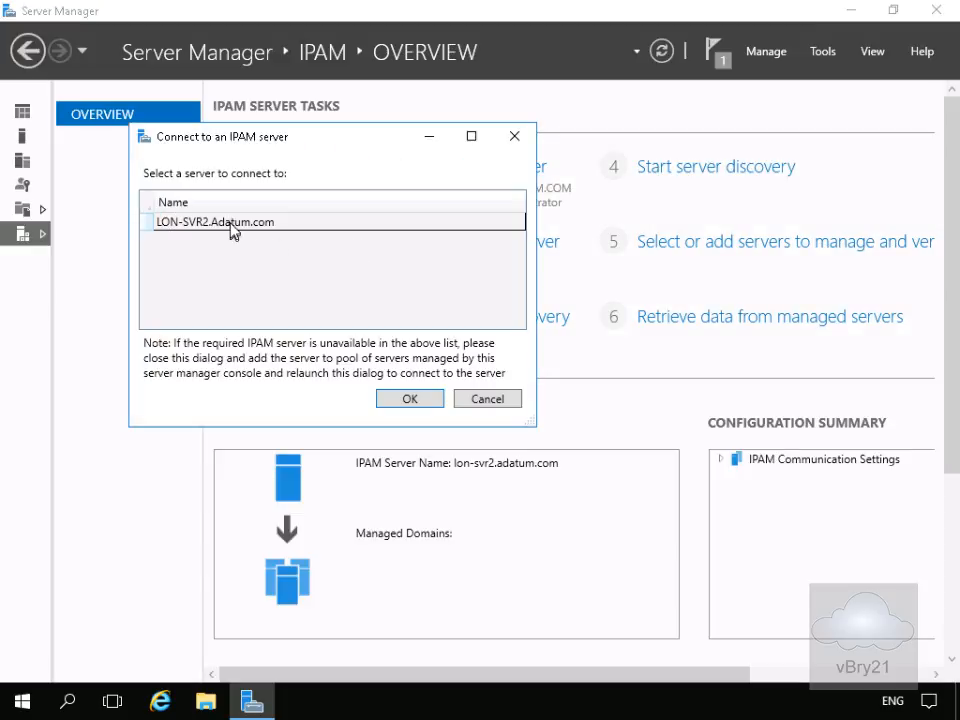
pyautogui.click(233, 222)
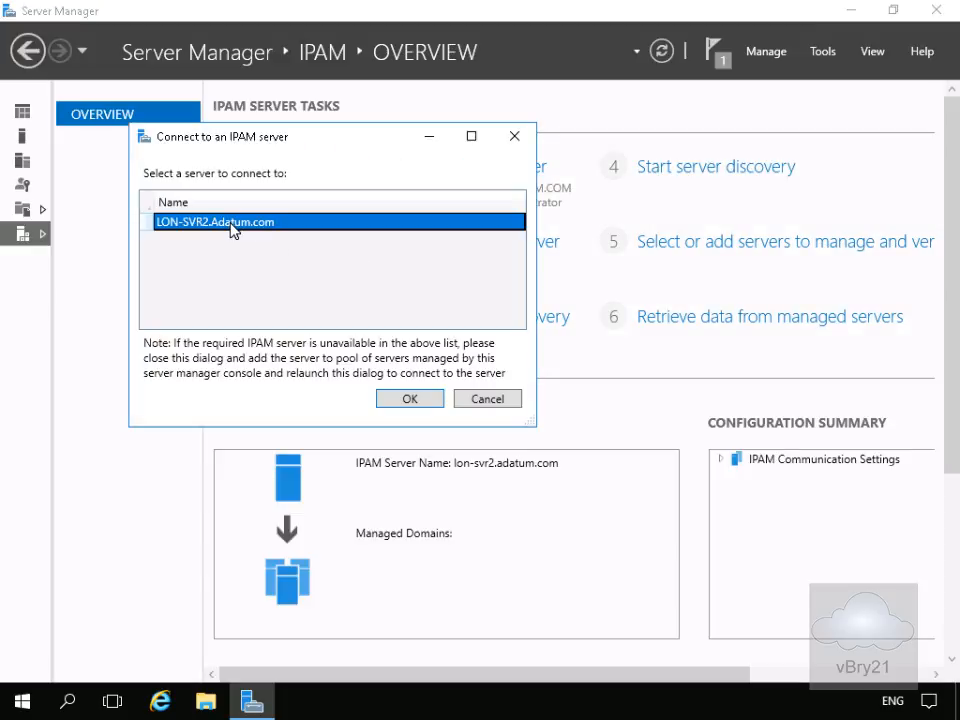
pyautogui.click(407, 398)
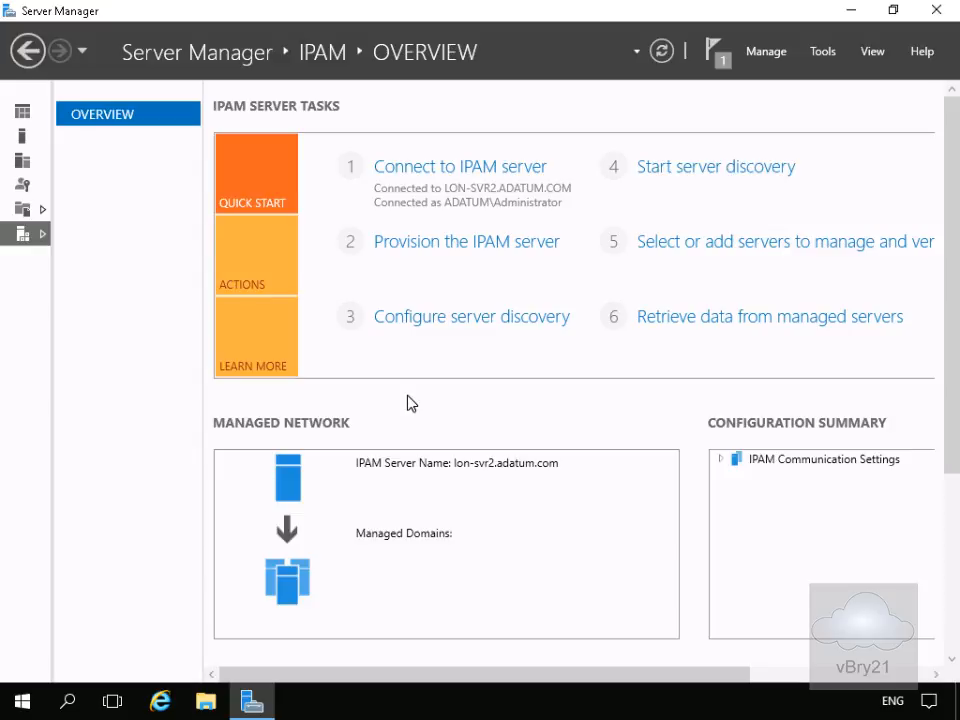
# Start provisioning the IPAM server and keep the Windows Internal Database at its default location.
pyautogui.click(446, 243)
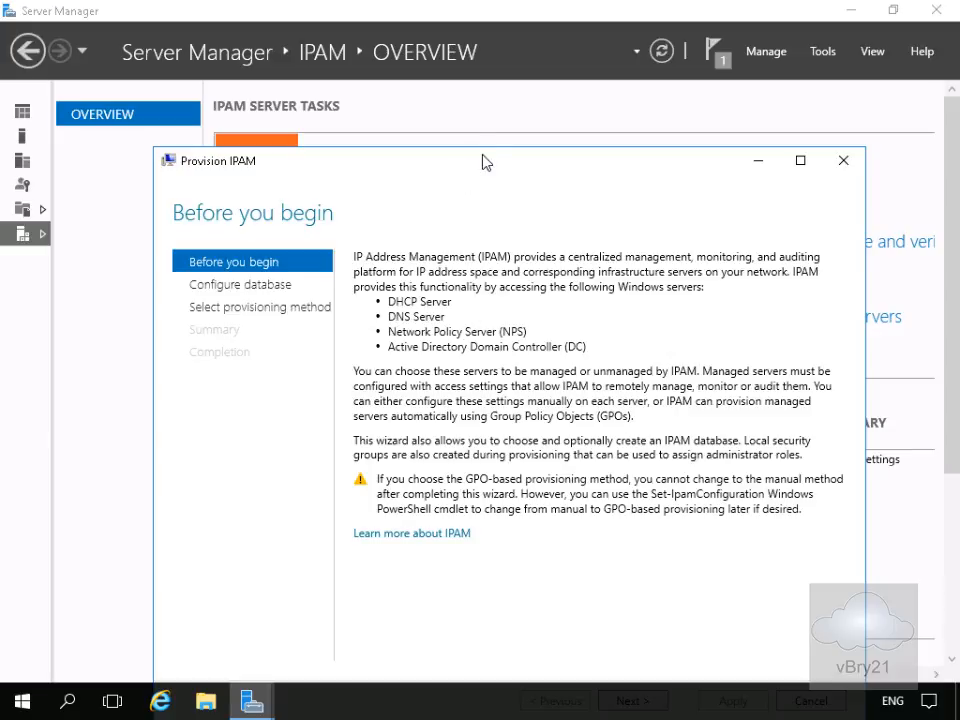
pyautogui.moveTo(483, 167); pyautogui.dragTo(472, 104)
pyautogui.click(618, 638)
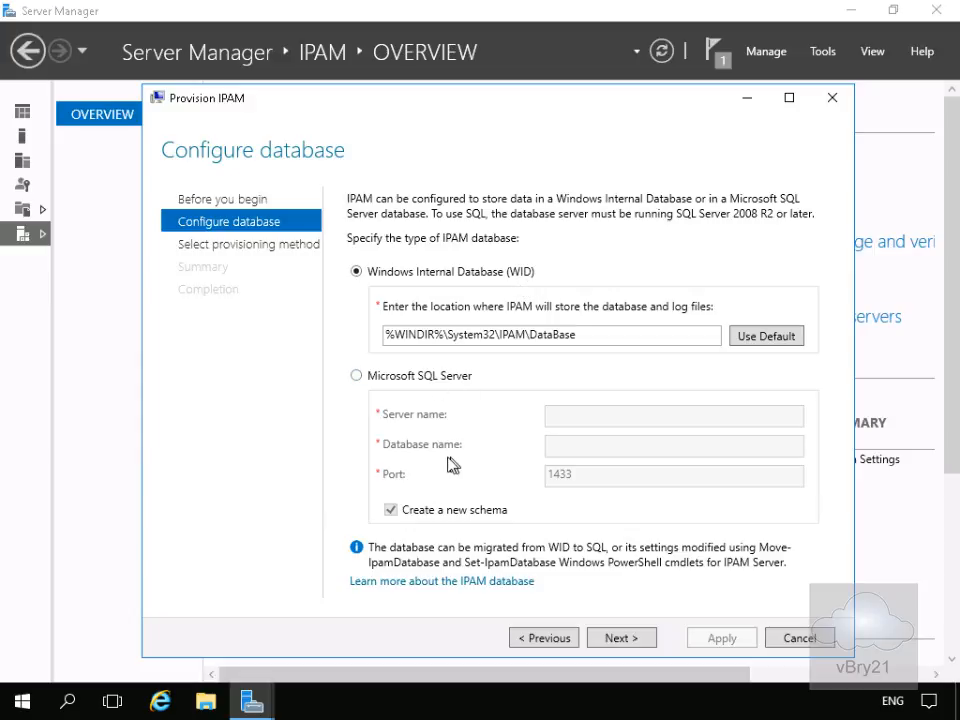
pyautogui.click(610, 638)
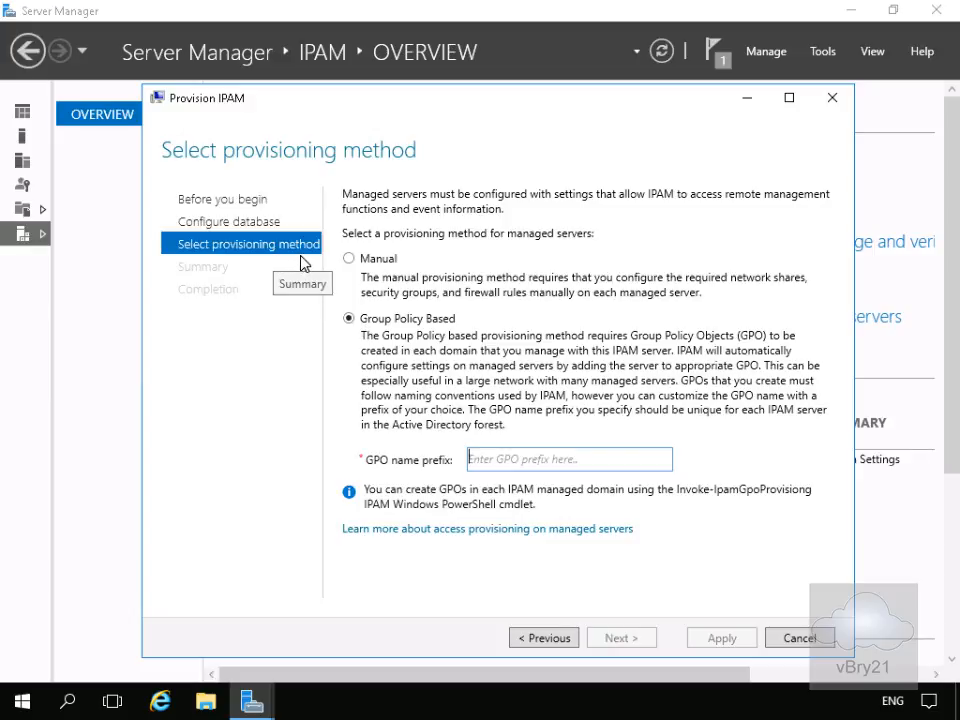
# Use Group Policy Based provisioning with the GPO name prefix IPAM, apply the settings, and close the provisioning wizard.
pyautogui.click(524, 460)
pyautogui.write('P')
pyautogui.press('BackSpace')
pyautogui.write('IPAM')
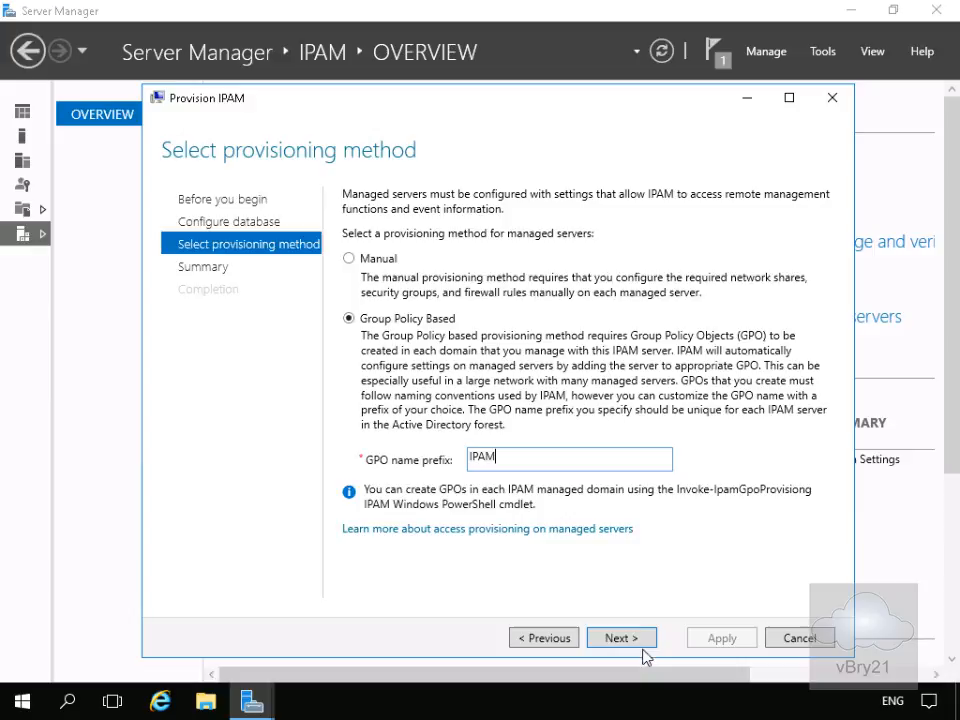
pyautogui.click(638, 645)
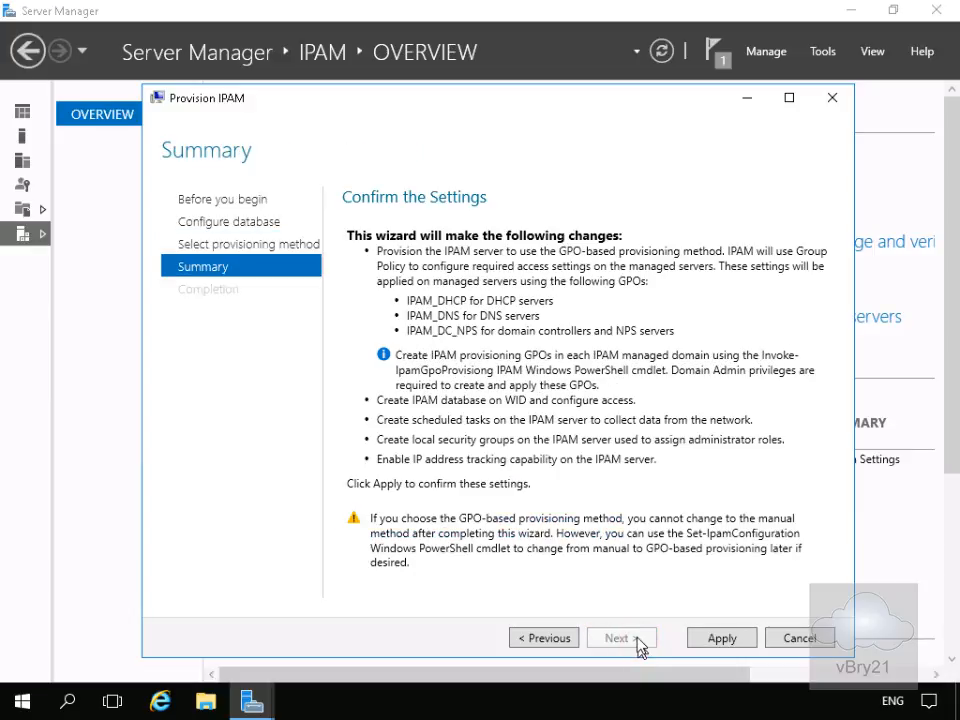
pyautogui.click(714, 640)
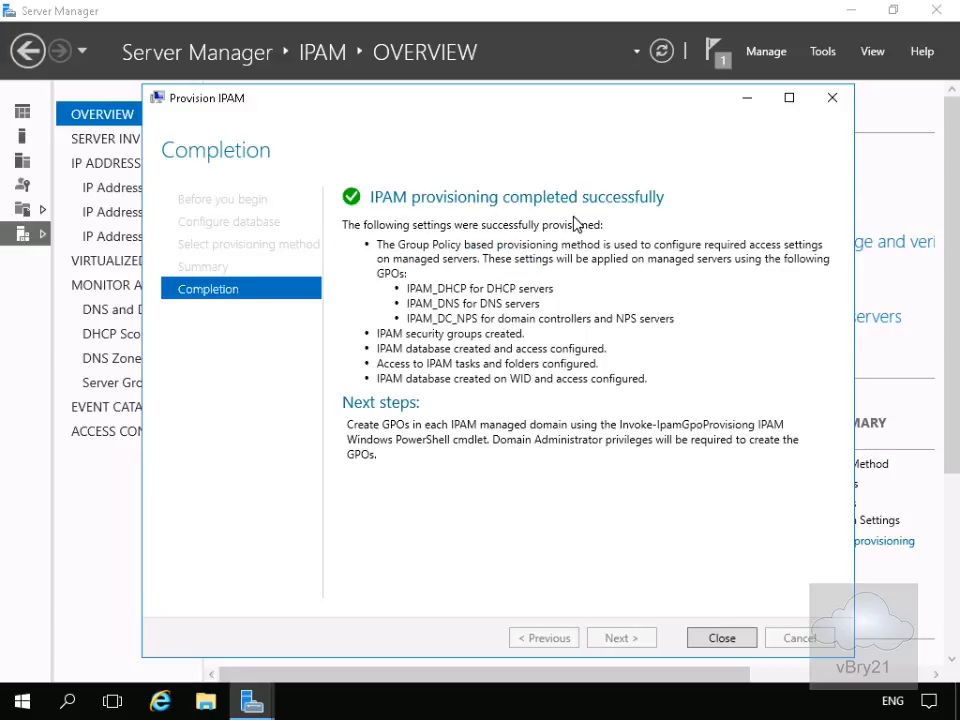
pyautogui.click(724, 638)
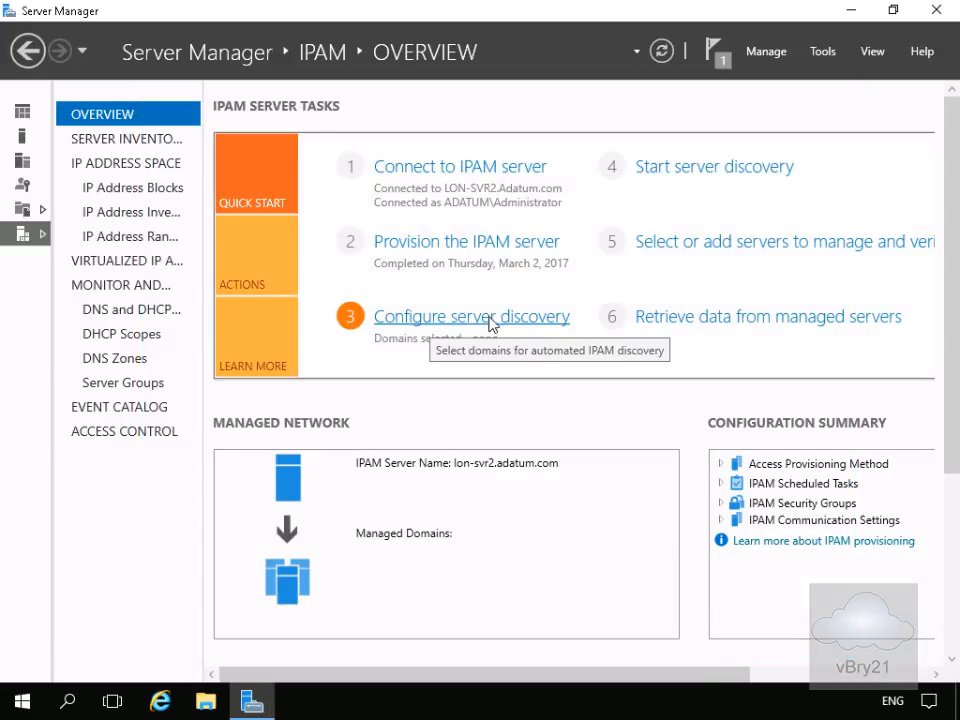
# Fetch the trusted forests for server discovery and close the discovery configuration.
pyautogui.click(470, 320)
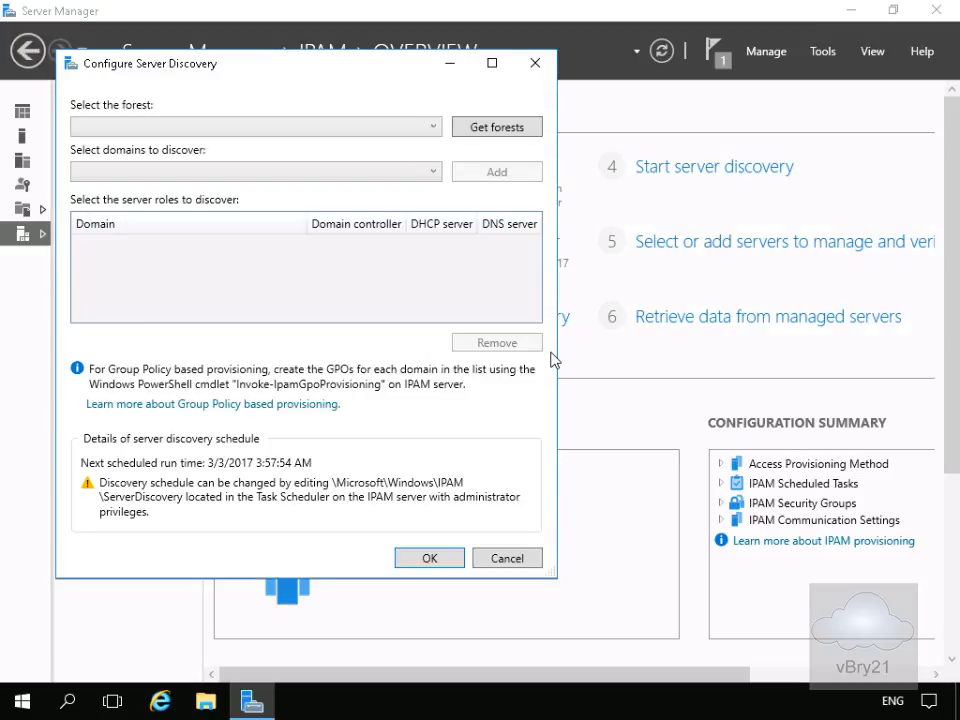
pyautogui.click(515, 133)
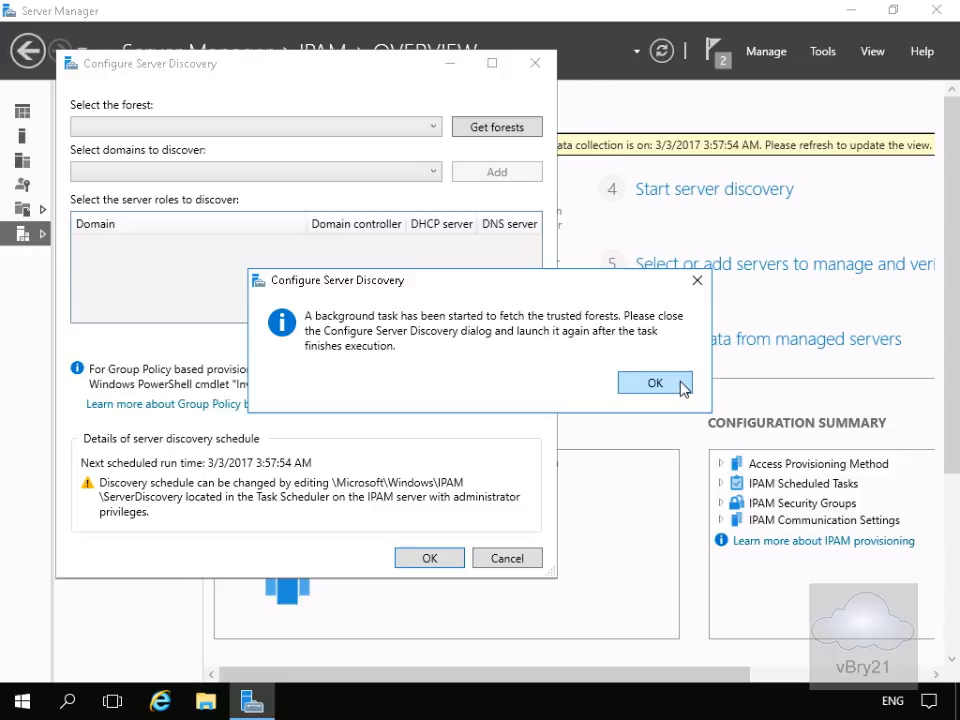
pyautogui.click(681, 385)
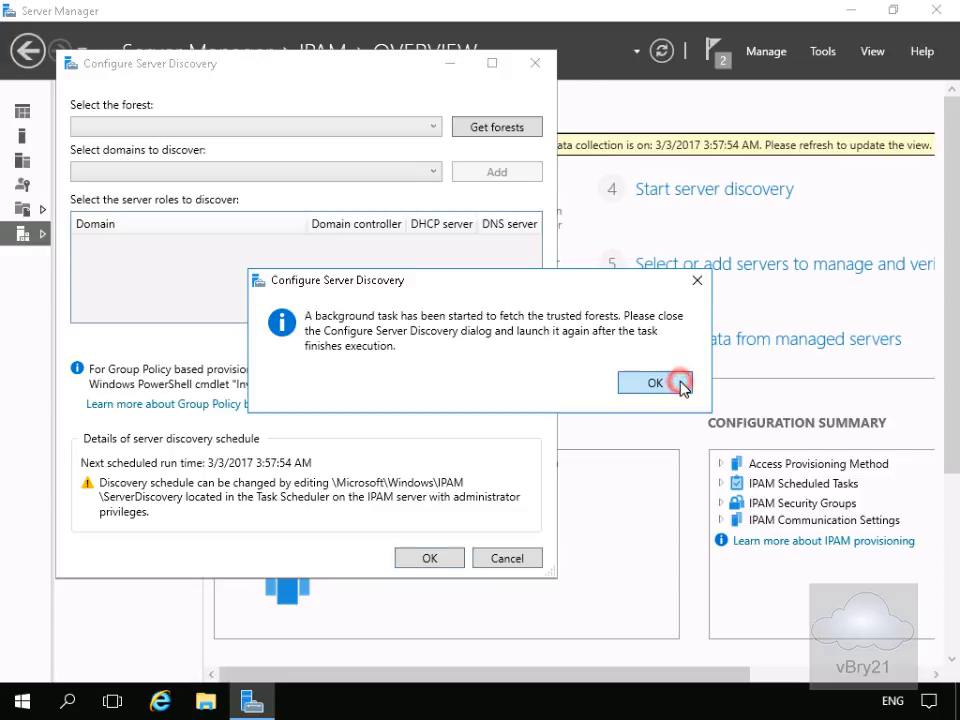
pyautogui.click(505, 558)
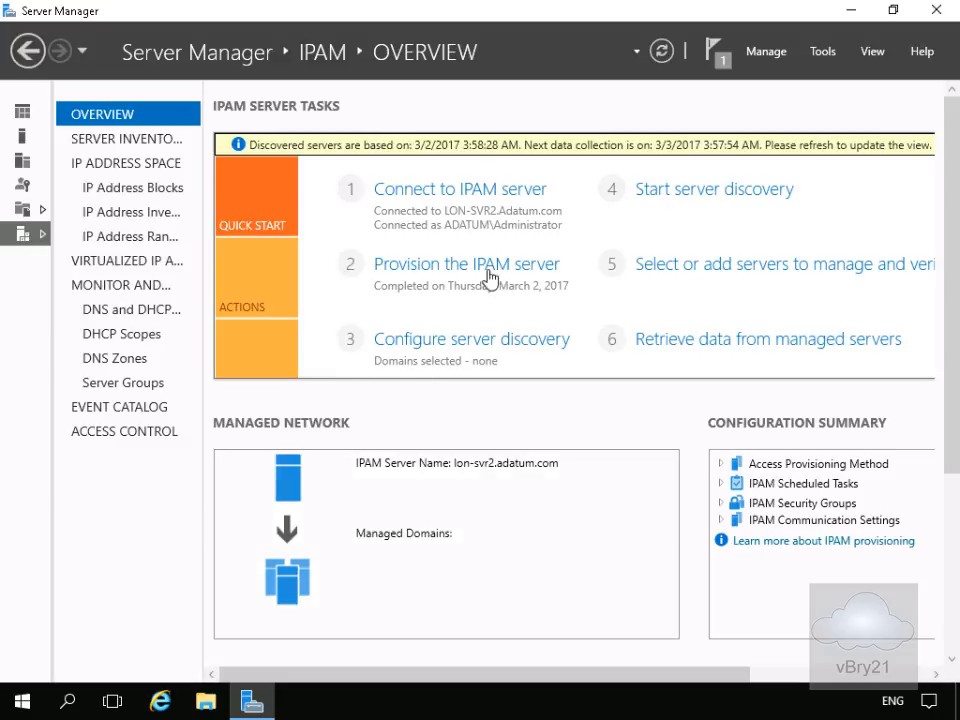
# Add the root domain adatum.com with the domain controller, DHCP and DNS roles to server discovery, and start the discovery.
pyautogui.click(486, 340)
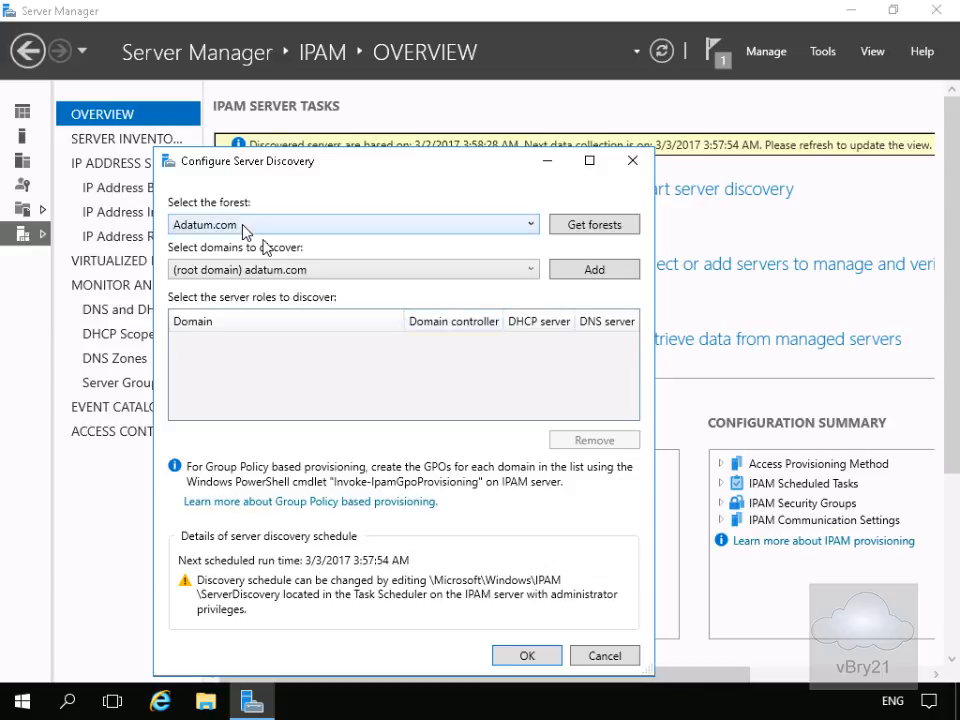
pyautogui.click(561, 270)
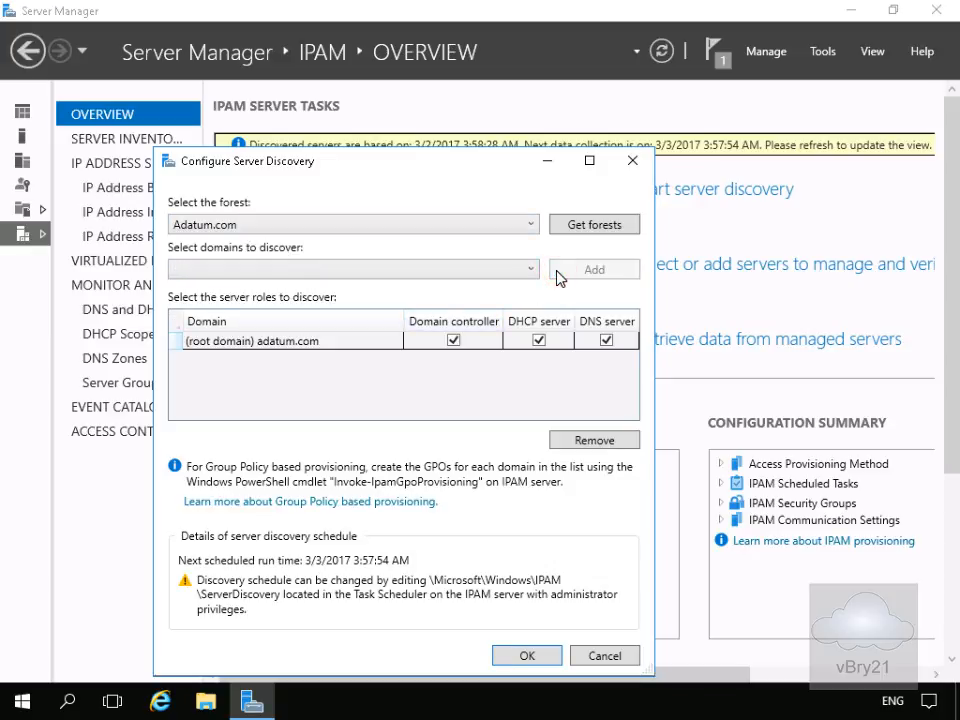
pyautogui.click(553, 660)
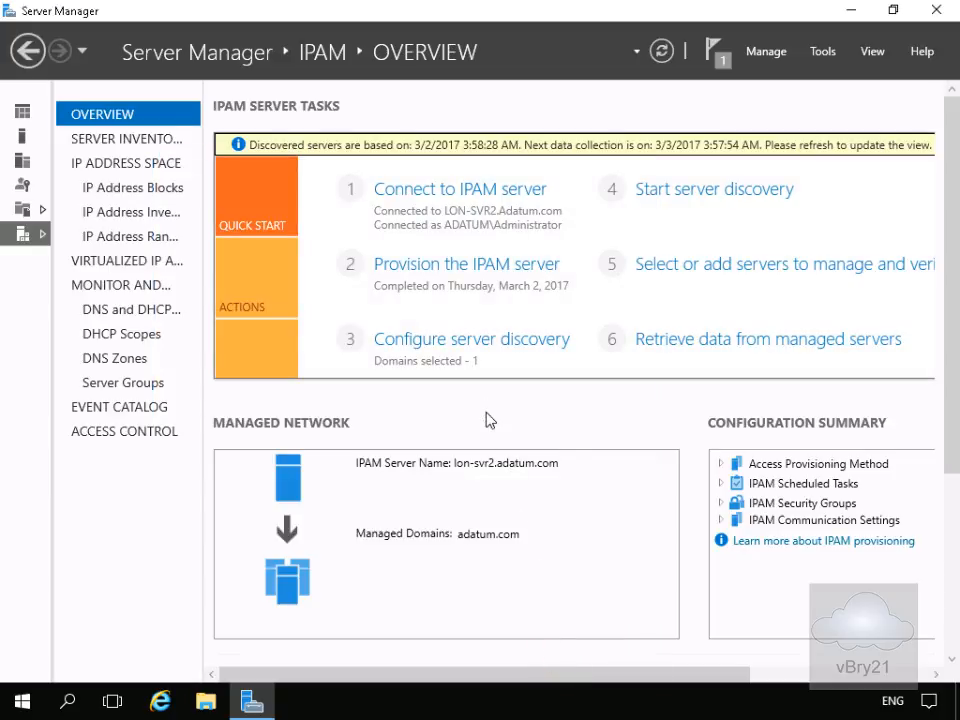
pyautogui.click(710, 192)
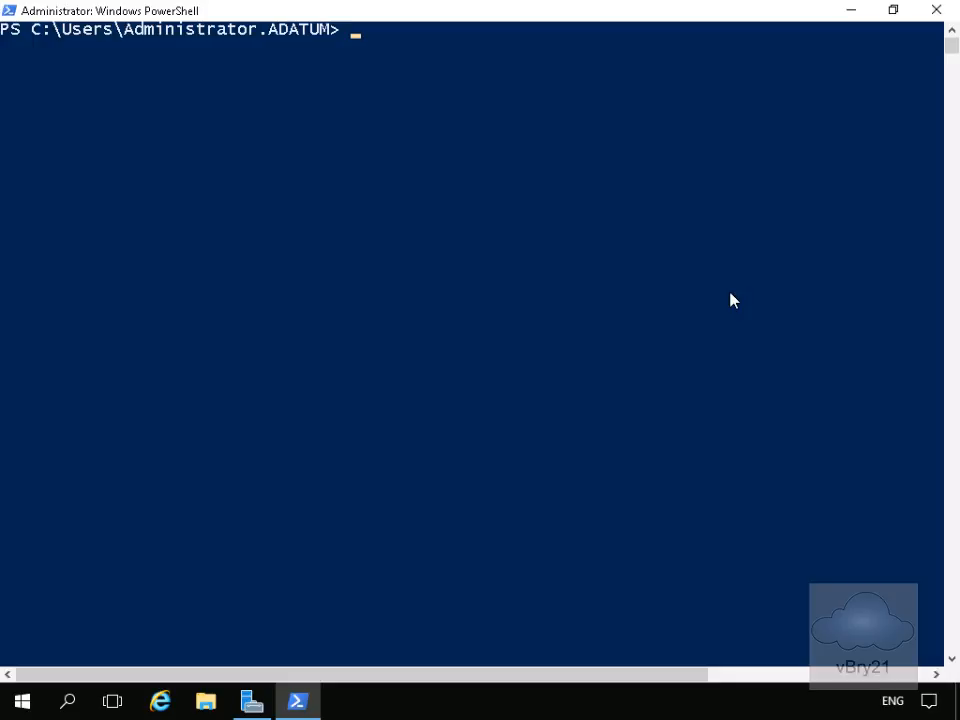
# In Windows PowerShell, run the prepared Invoke-IpamGpoProvisioning command for domain Adatum.com with delegated GPO user Administrator, confirm it, and close the window.
pyautogui.rightClick(503, 485)
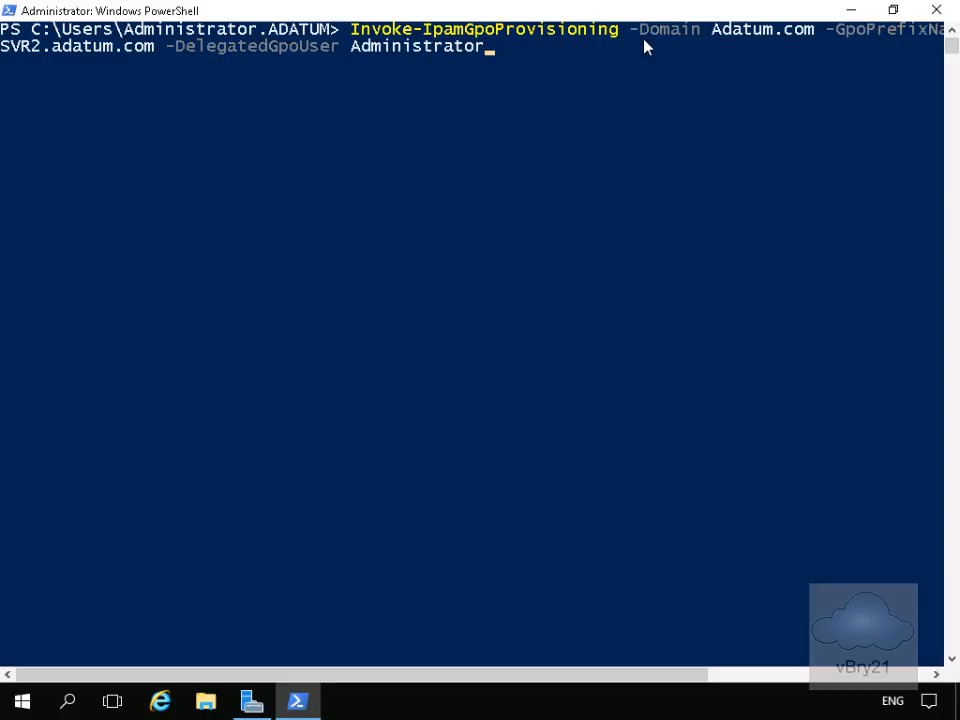
pyautogui.moveTo(651, 677); pyautogui.dragTo(584, 679)
pyautogui.press('Return')
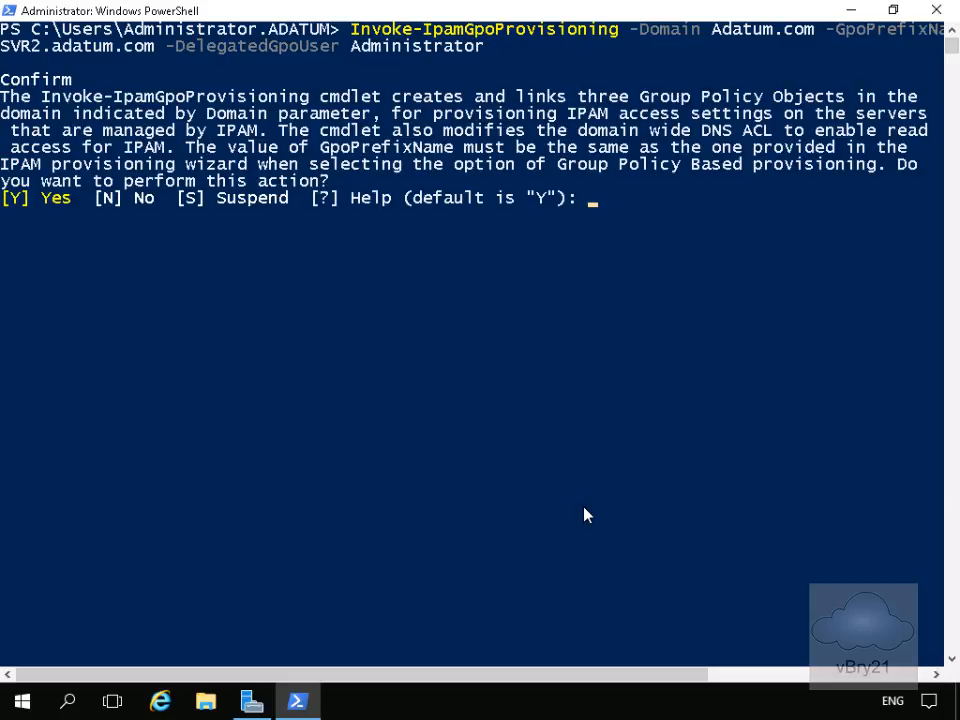
pyautogui.write('y')
pyautogui.press('Return')
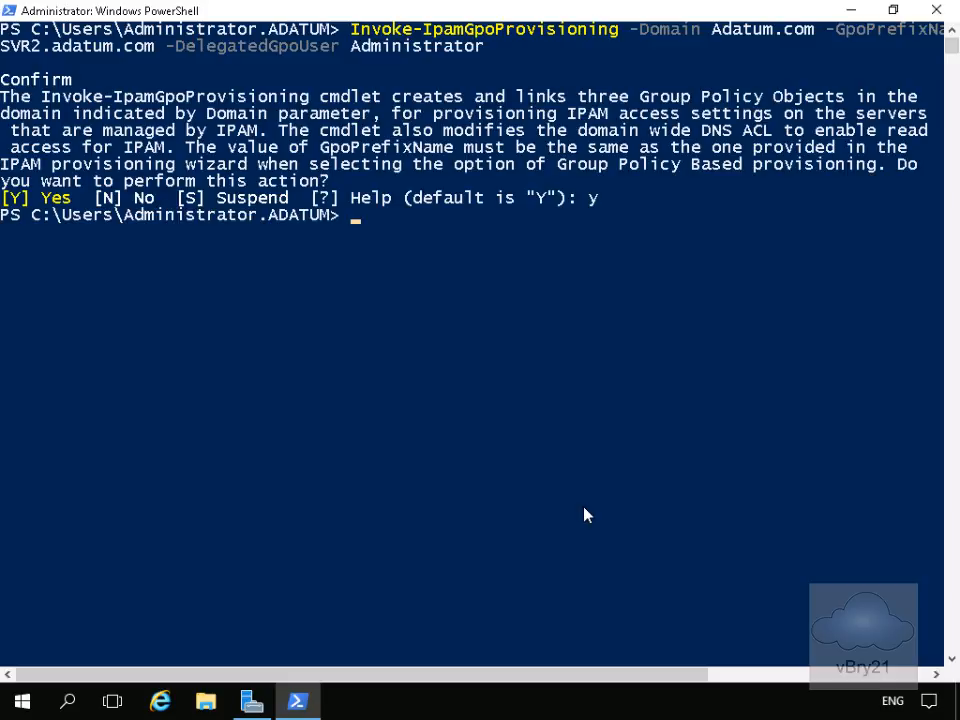
pyautogui.click(940, 12)
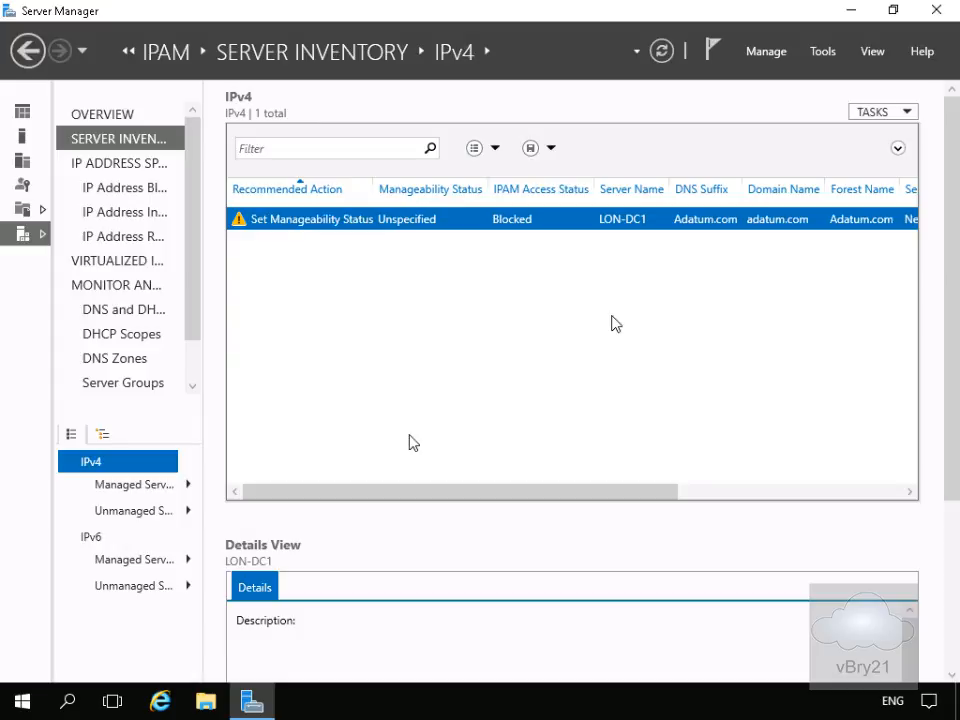
# Edit the LON-DC1 entry in the IPv4 server inventory, set its manageability status to Managed, and apply the change.
pyautogui.rightClick(617, 222)
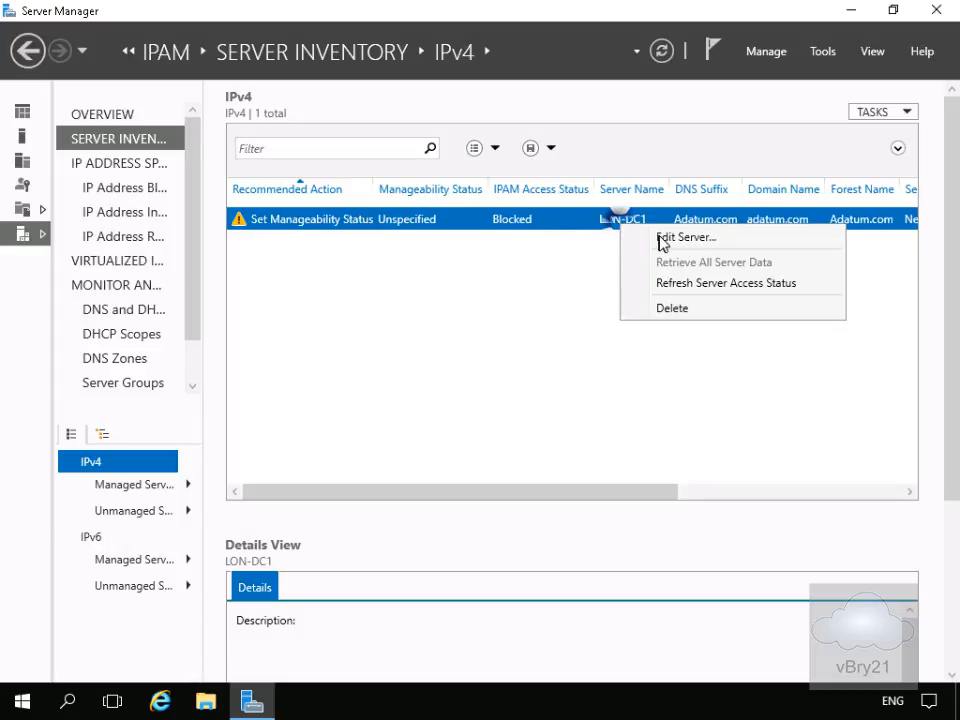
pyautogui.click(630, 237)
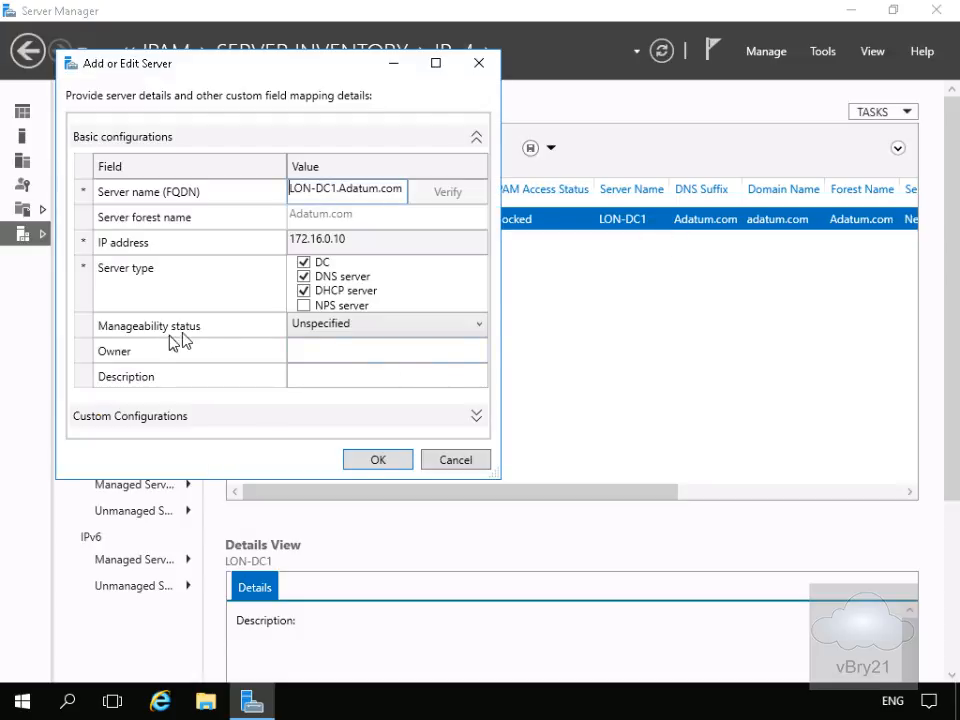
pyautogui.click(321, 323)
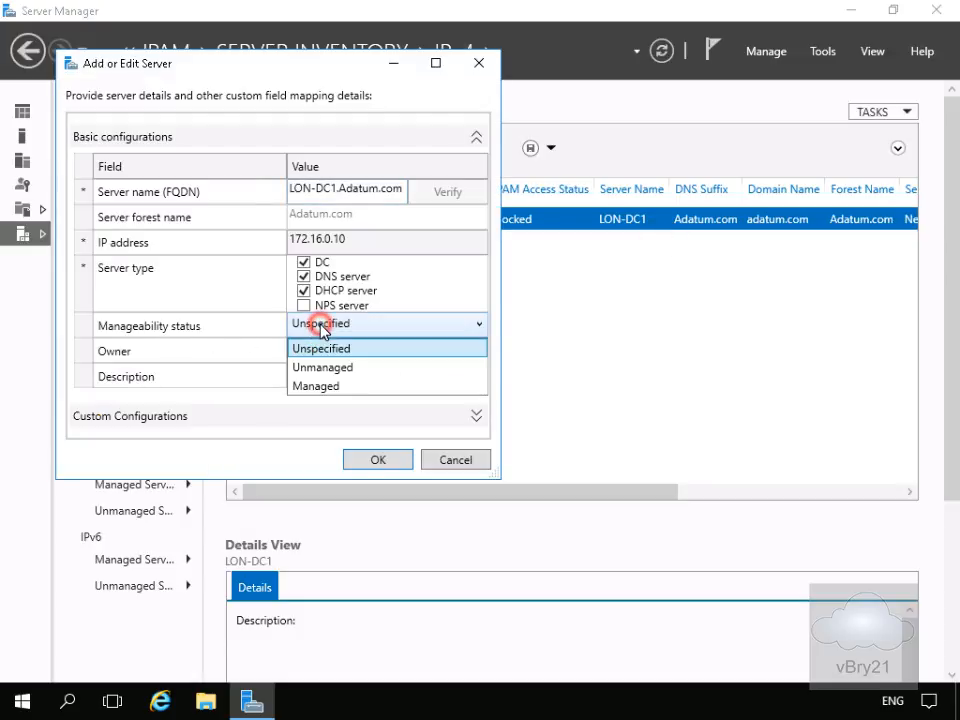
pyautogui.click(324, 387)
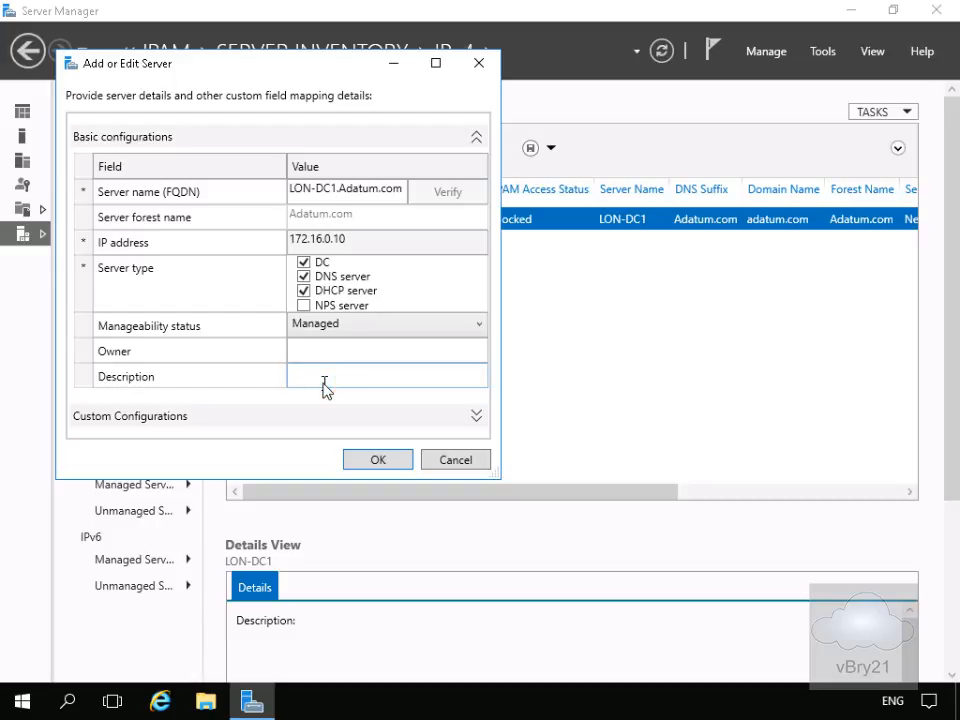
pyautogui.click(380, 462)
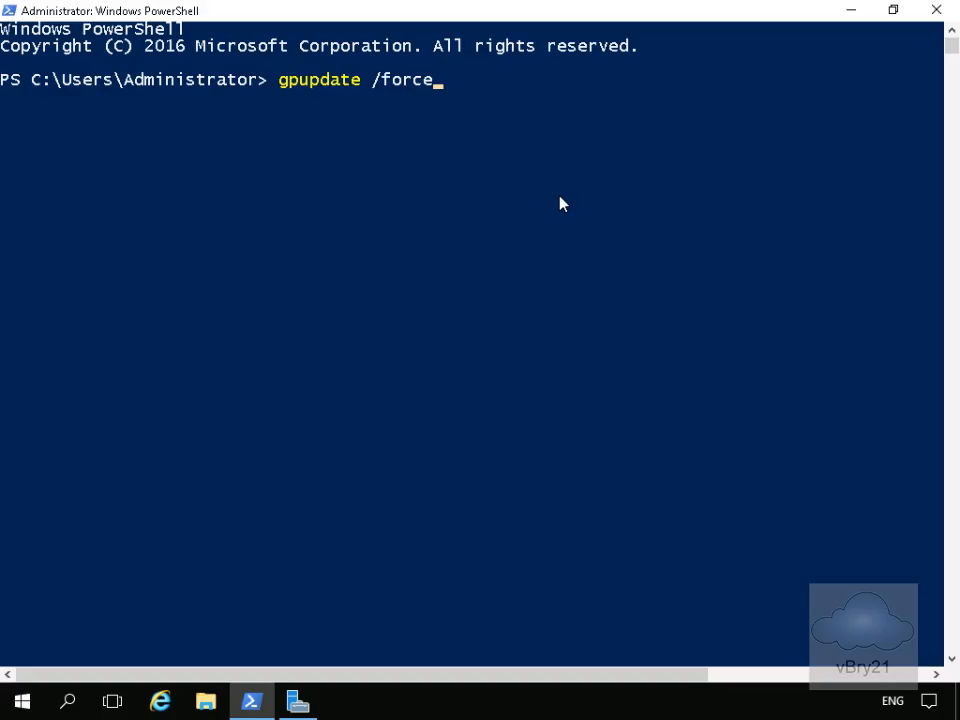
# In Windows PowerShell, run gpupdate /force to force a Group Policy update.
pyautogui.press('Return')
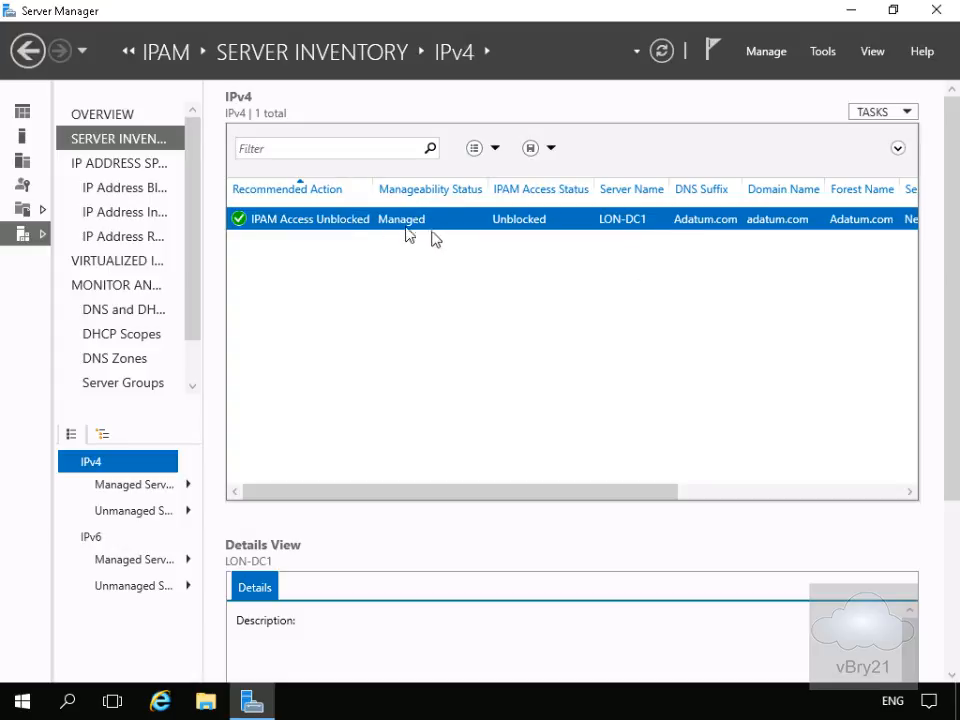
# From the IPAM overview, retrieve data from the managed servers and open the overview task details.
pyautogui.click(86, 114)
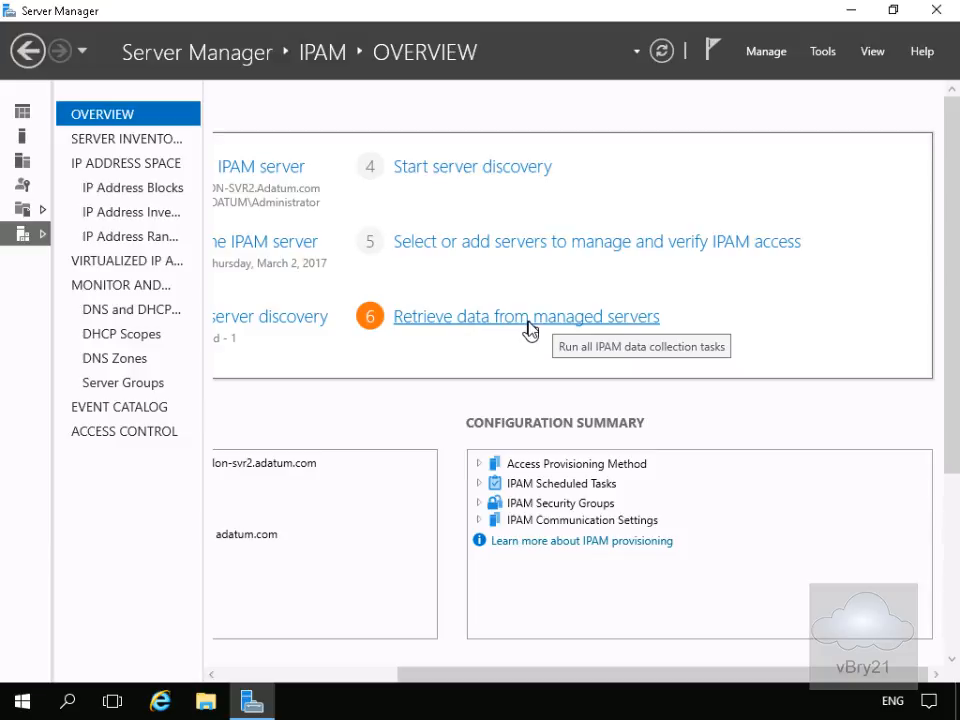
pyautogui.click(528, 322)
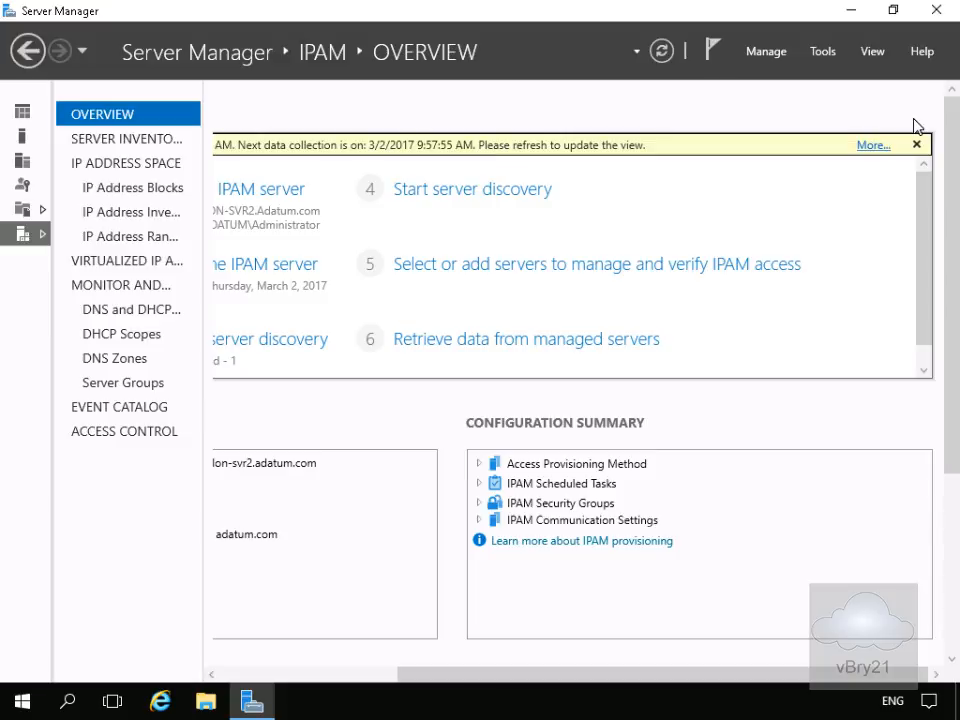
pyautogui.click(862, 148)
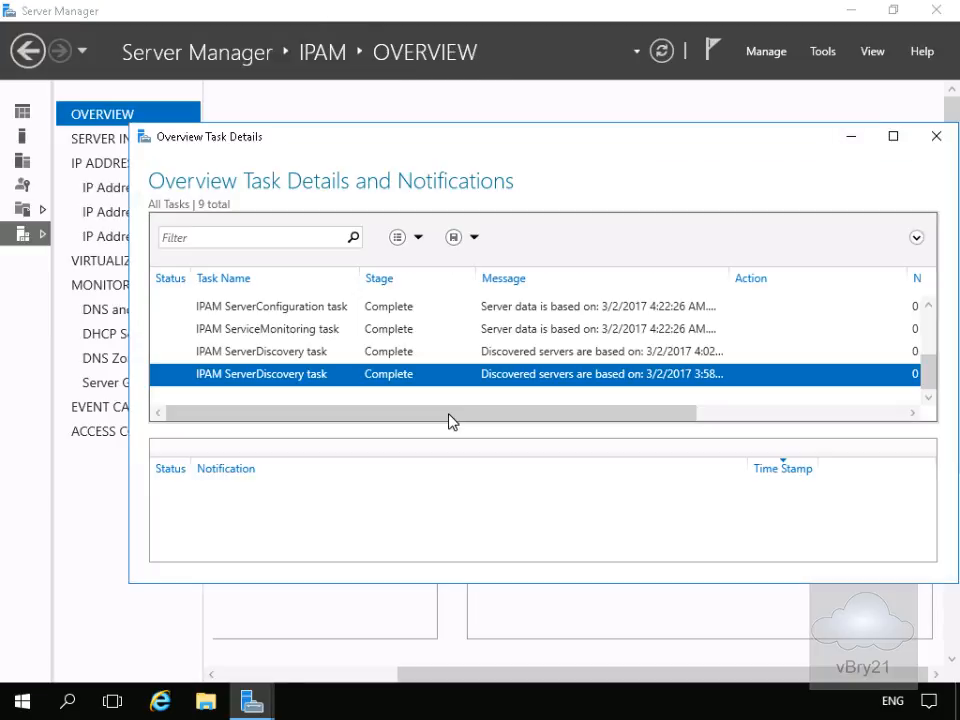